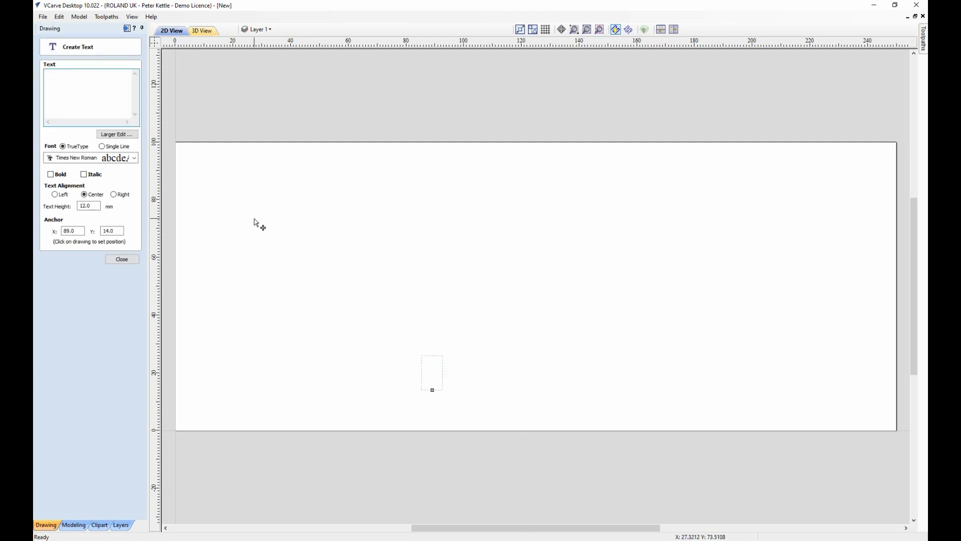
- Create the text ENGRAVE, scale it to span the material and centre it with F9
type("ENGRAVE")
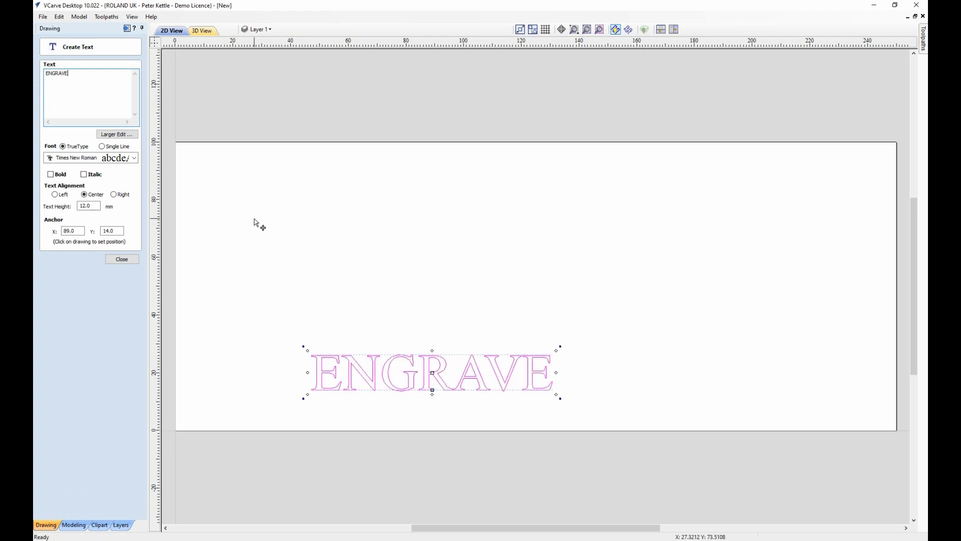
left_click(122, 259)
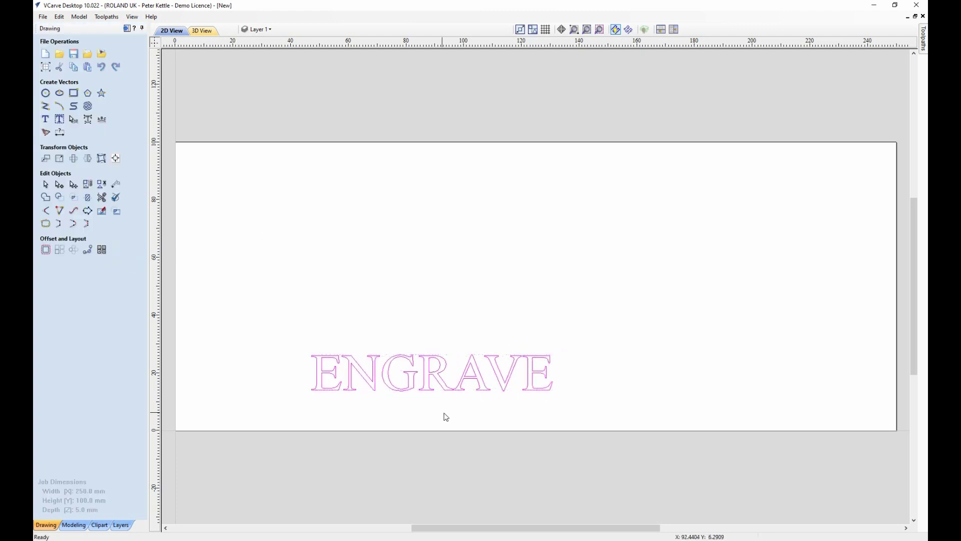
left_click(492, 364)
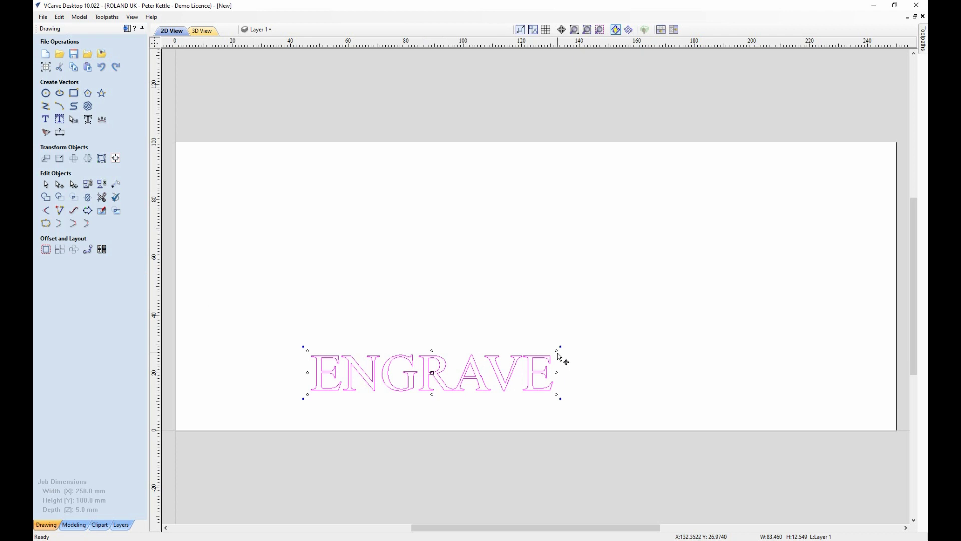
left_click_drag(560, 355, 652, 311)
key("F9")
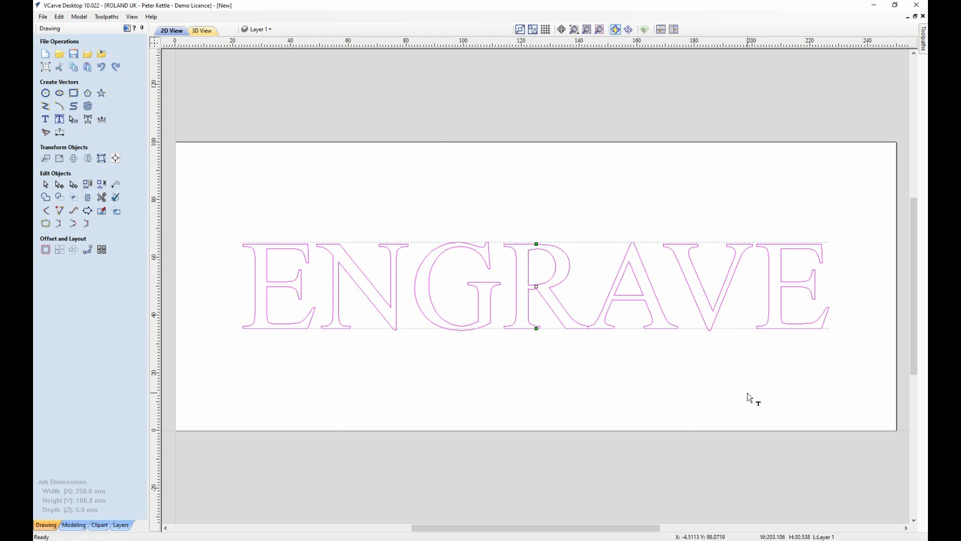
- Kern ENGRAVE: tighten A–V, G–R and N–G, widen R–A, then deselect the text
left_click_drag(664, 288, 670, 289)
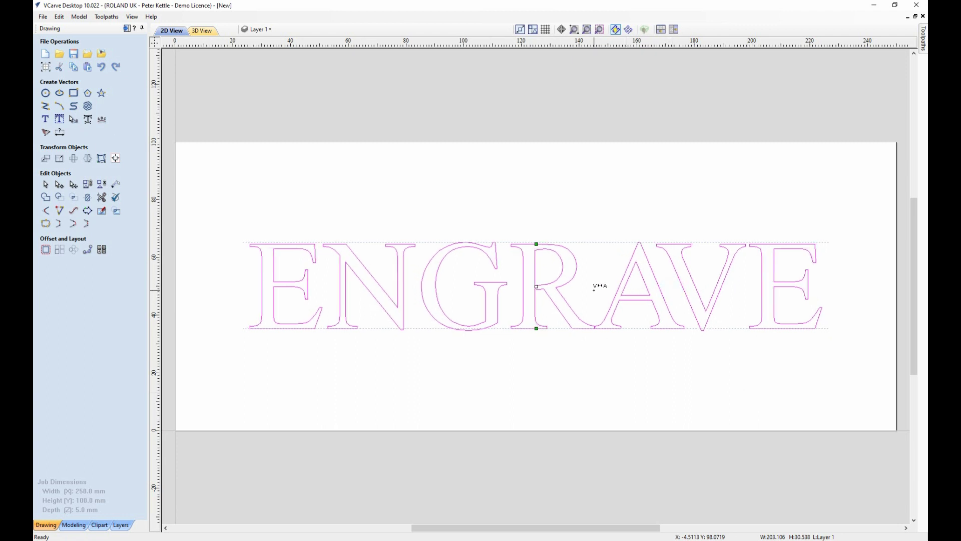
left_click_drag(592, 287, 593, 287)
left_click_drag(503, 260, 501, 278)
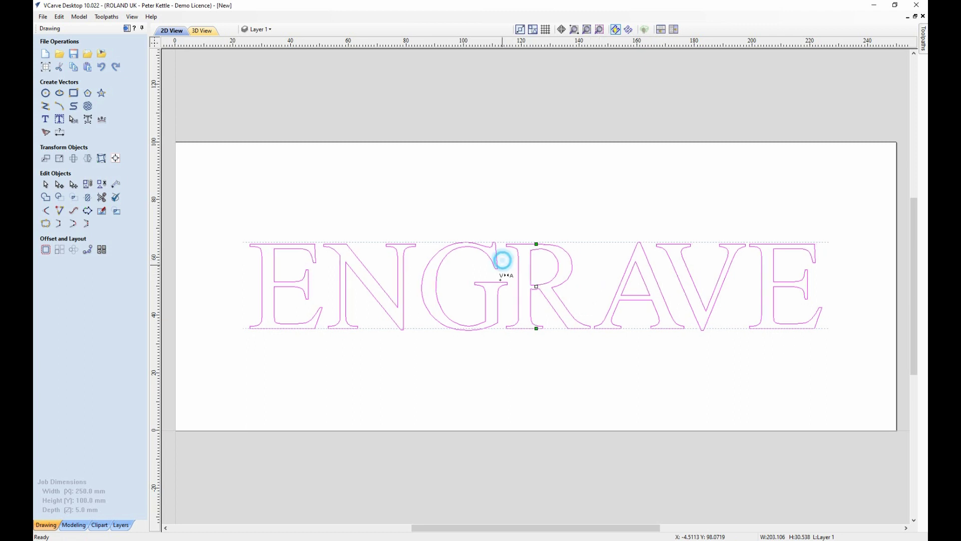
left_click_drag(417, 277, 413, 307)
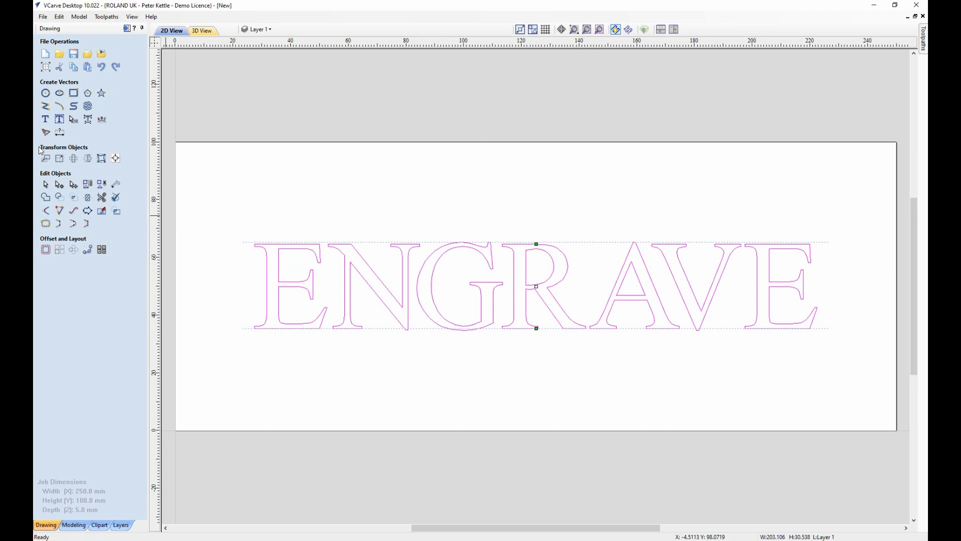
left_click(46, 184)
left_click(237, 201)
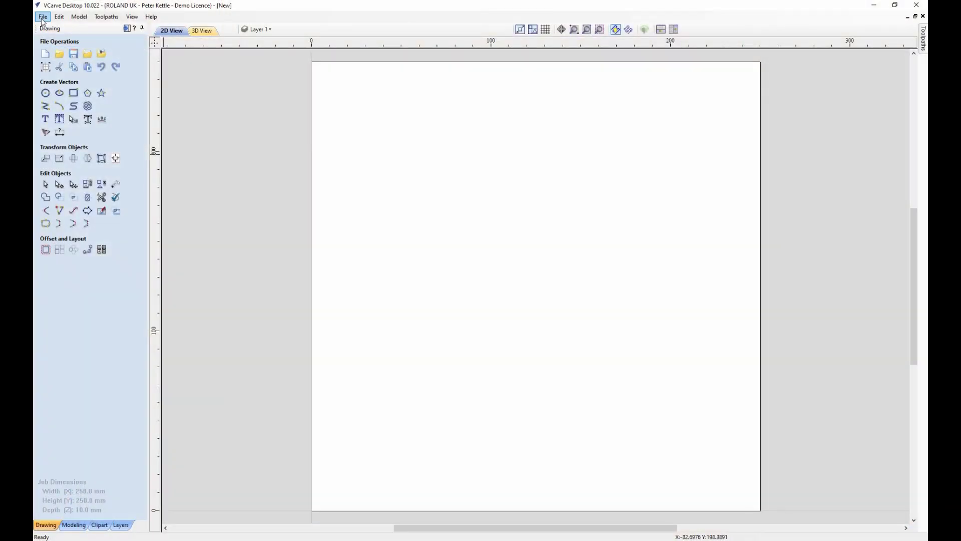
- Import dragon.bmp as a bitmap and zoom in and out to inspect it
left_click(43, 17)
mouse_move(102, 127)
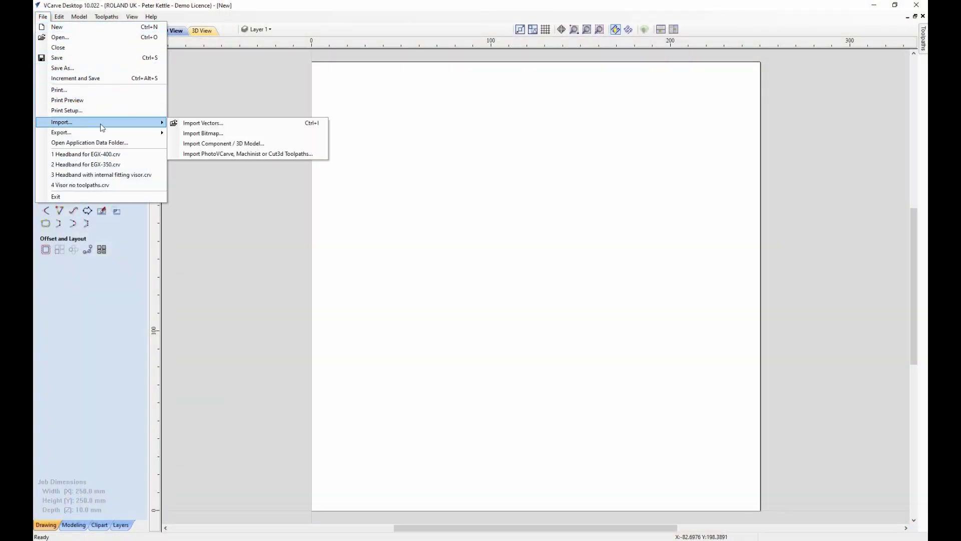
left_click(190, 136)
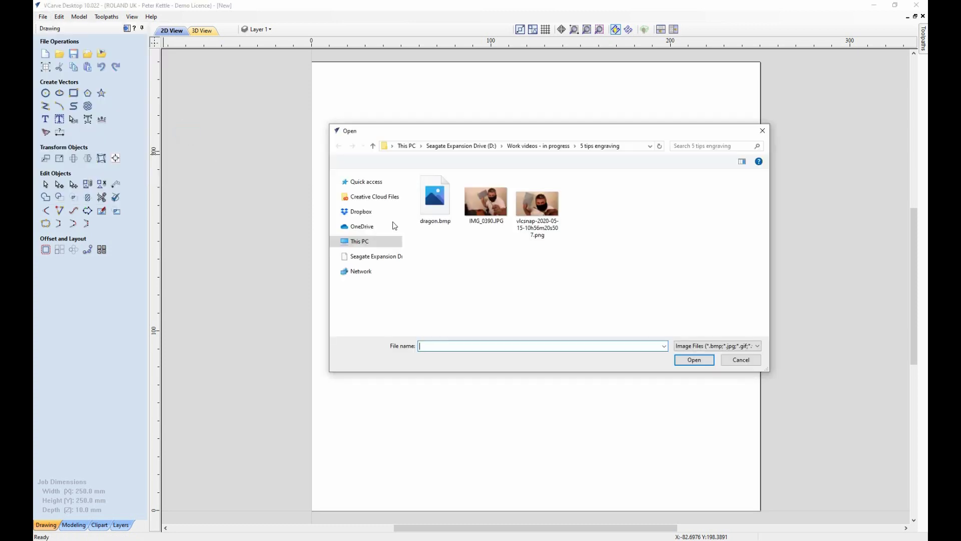
double_click(439, 201)
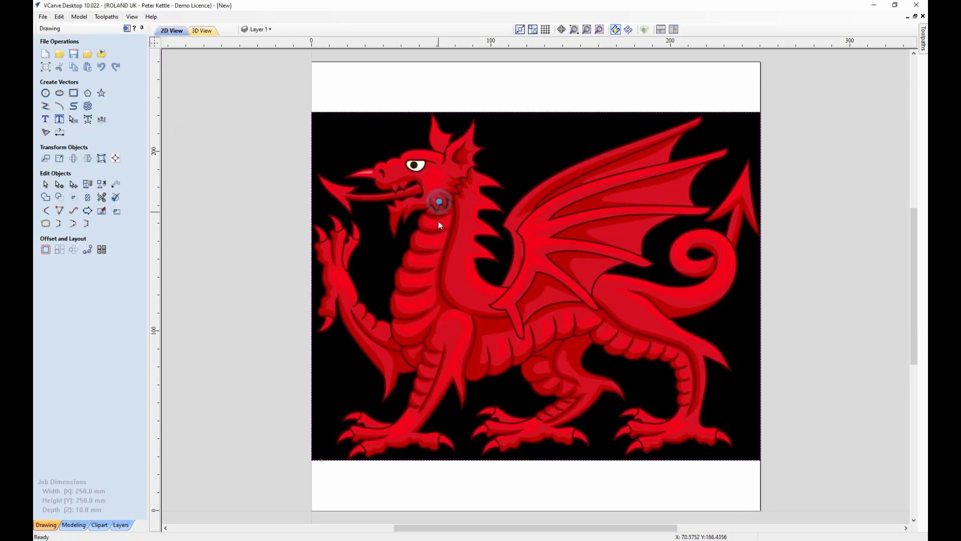
scroll(413, 152, "up", 5)
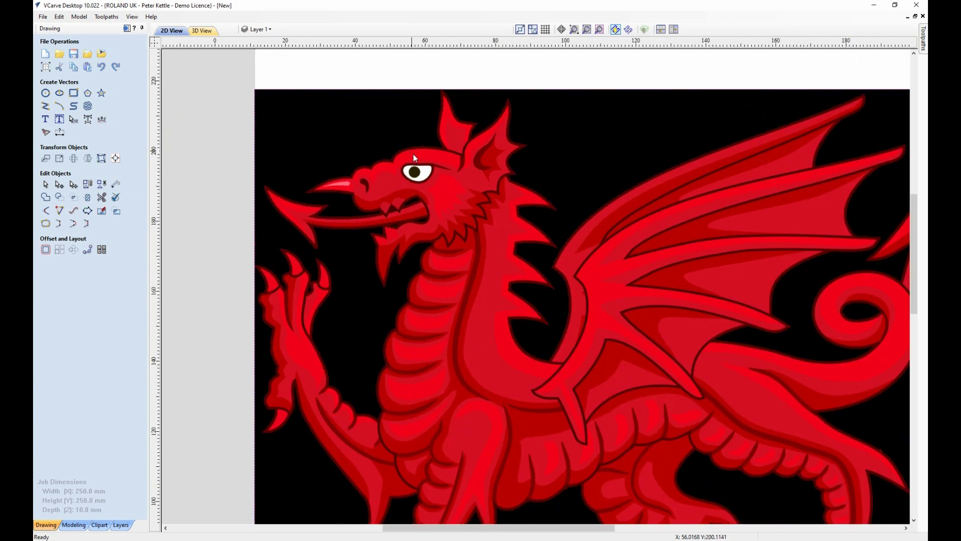
scroll(421, 159, "up", 5)
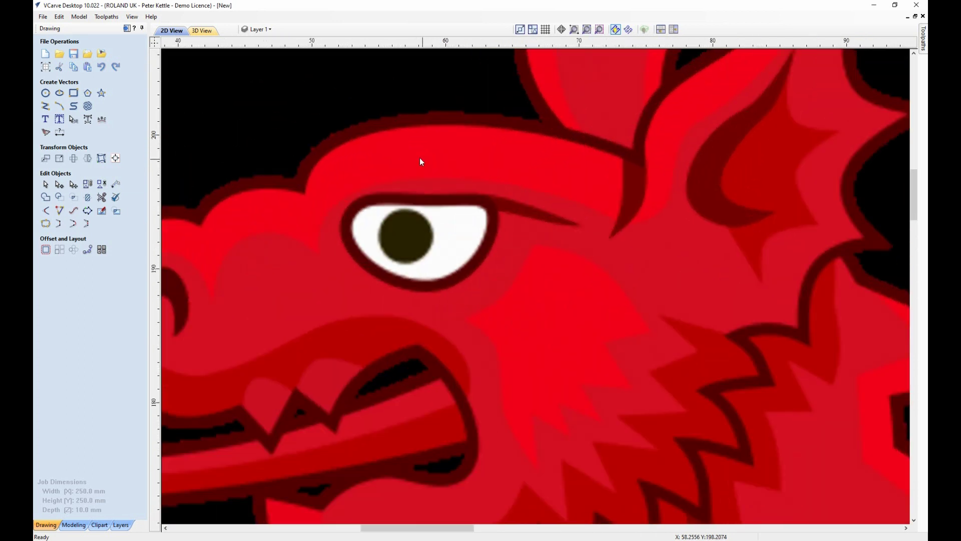
scroll(387, 146, "down", 5)
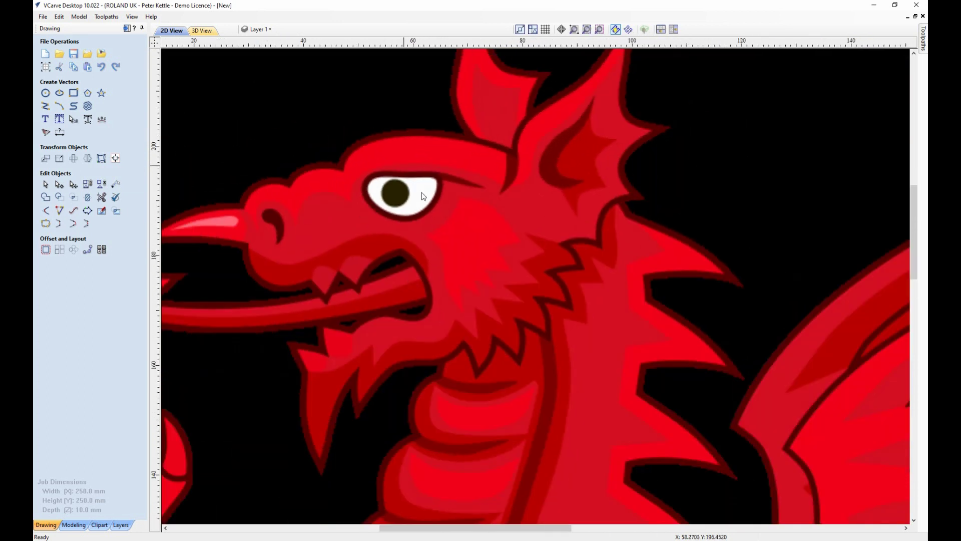
scroll(453, 222, "down", 6)
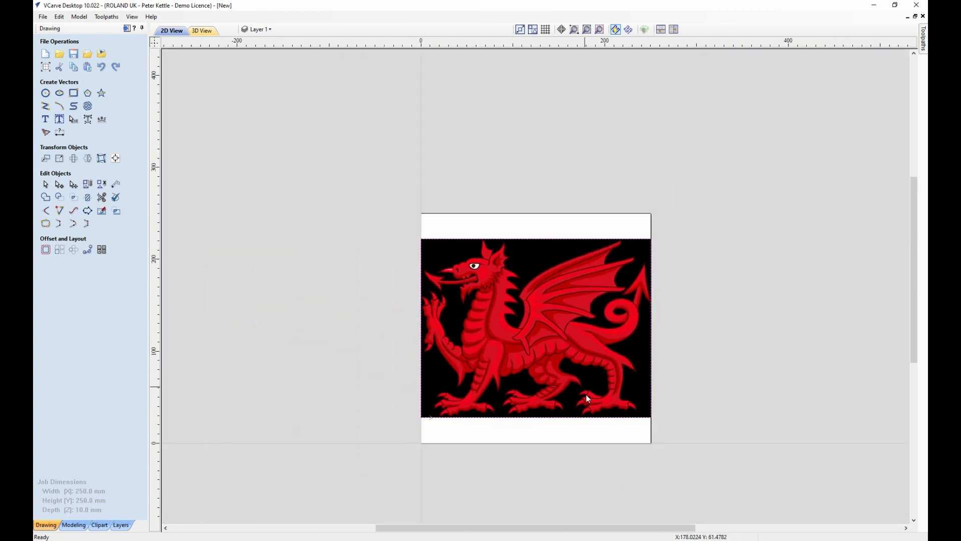
scroll(587, 394, "up", 3)
scroll(618, 380, "up", 5)
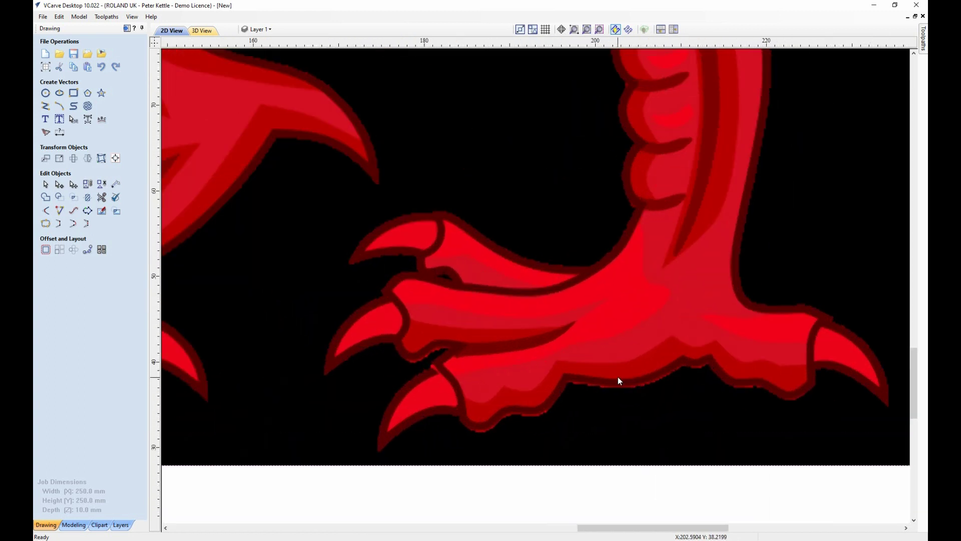
scroll(615, 377, "down", 6)
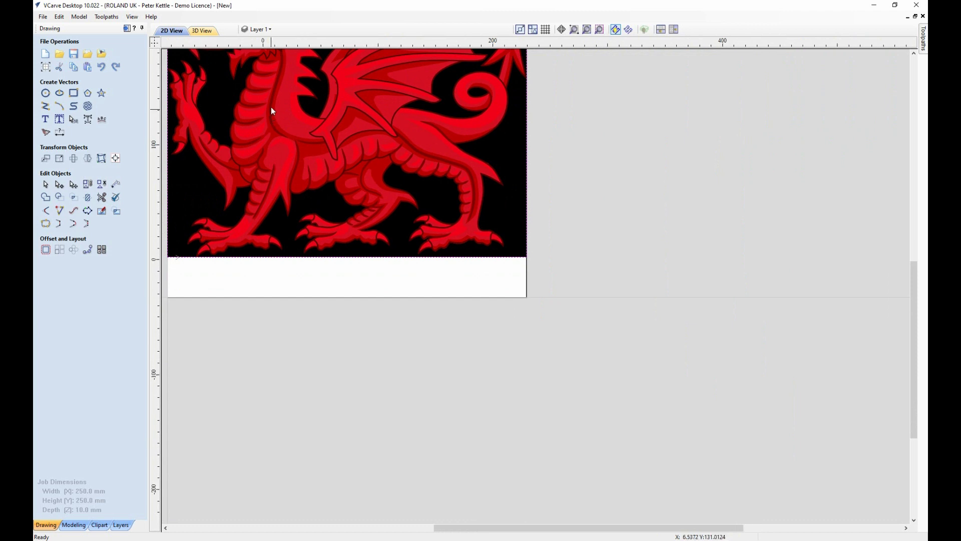
scroll(524, 84, "up", 3)
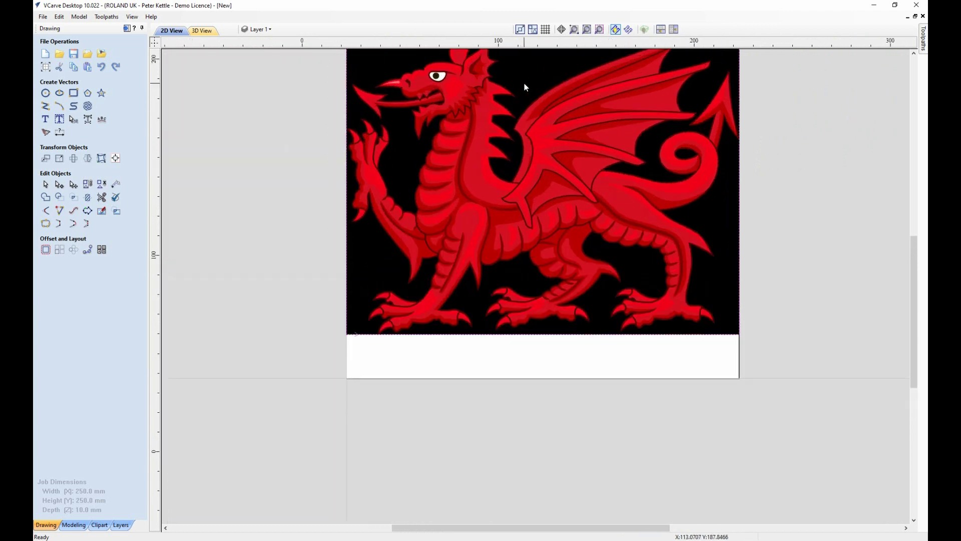
- Trace the dragon bitmap with the pink colour included, apply it, and delete the bitmap
left_click(45, 133)
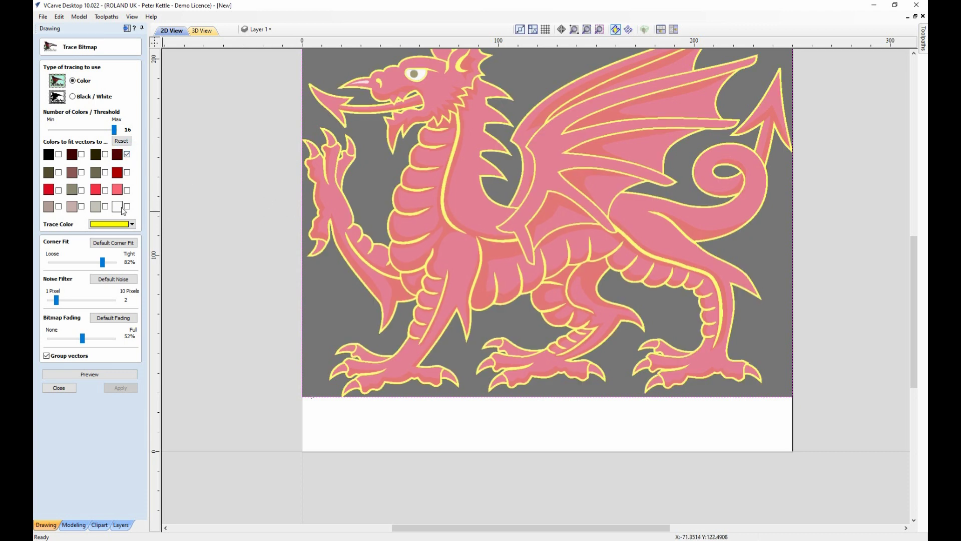
left_click(128, 190)
left_click(103, 376)
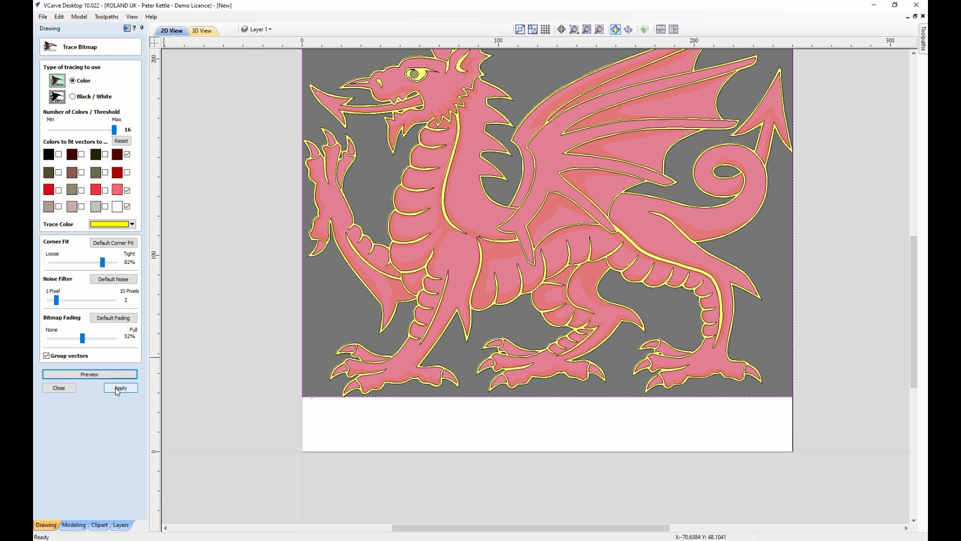
left_click(119, 388)
left_click(59, 387)
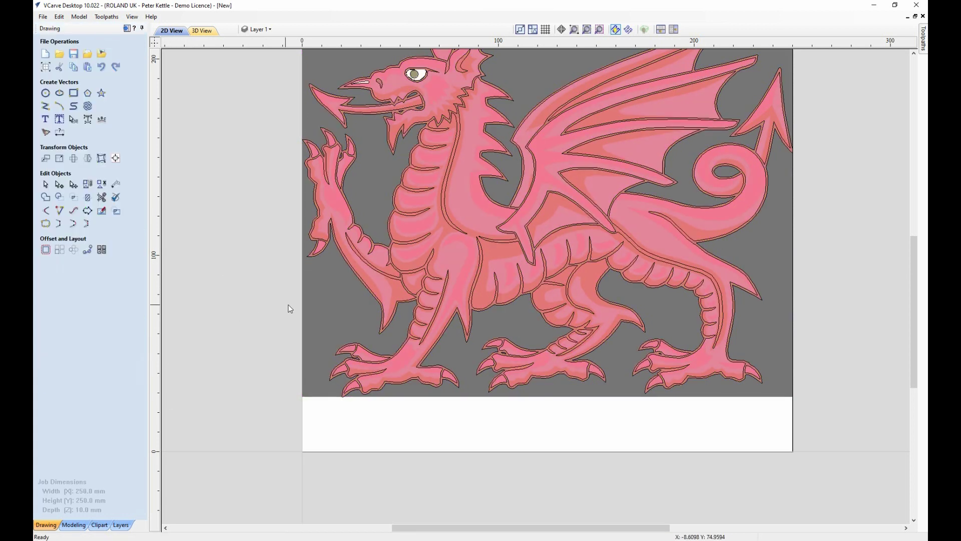
key("Delete")
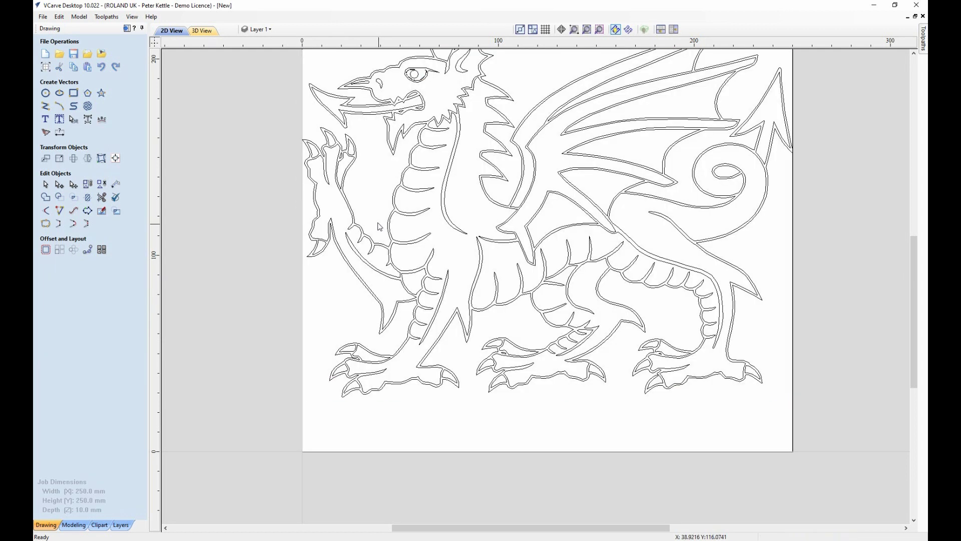
- Undo, reopen Trace Bitmap, reduce the traced colours to 11 and preview the trace
key("ctrl+z")
left_click(45, 131)
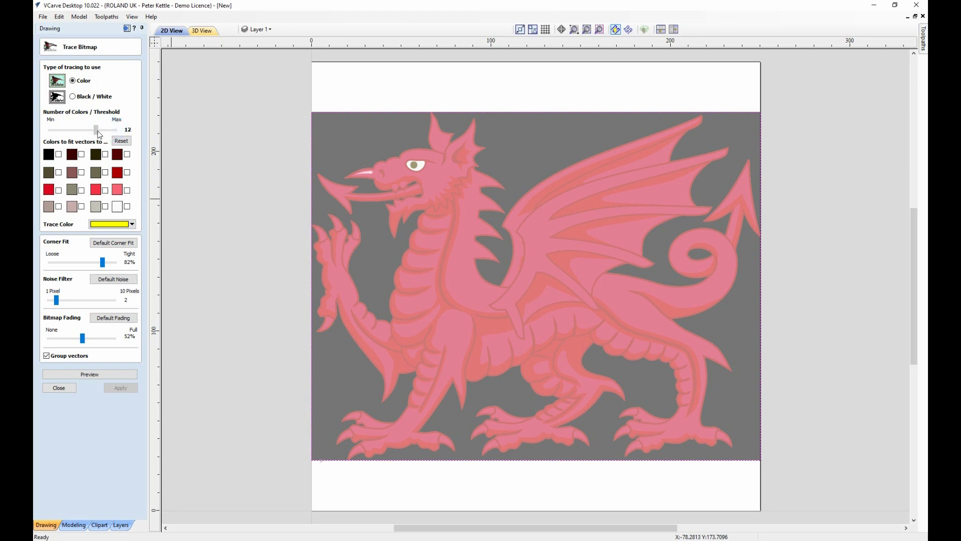
left_click_drag(98, 134, 47, 137)
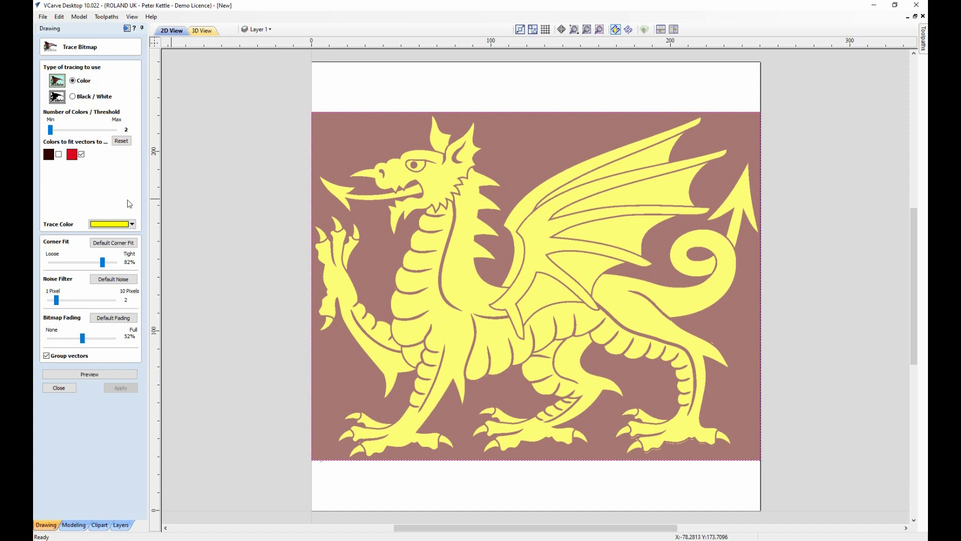
left_click(100, 372)
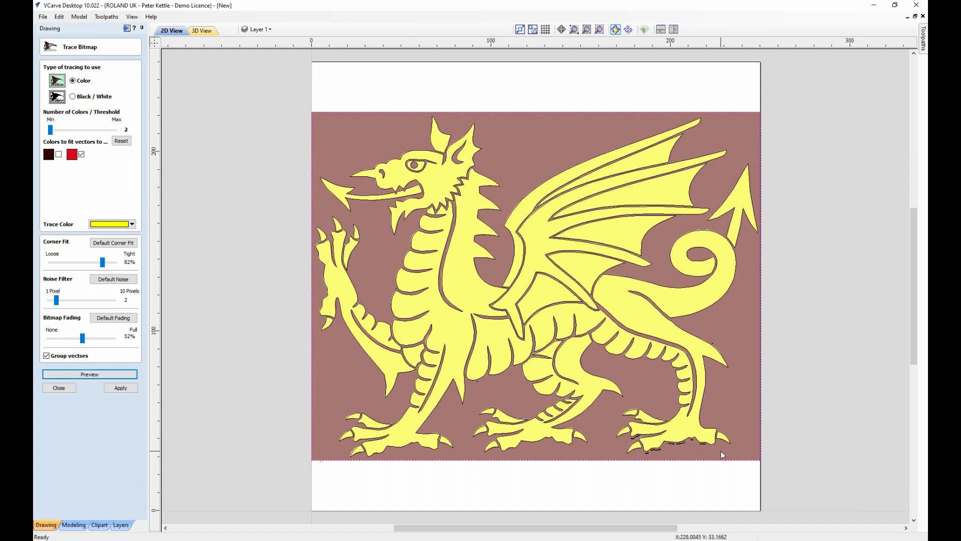
scroll(721, 453, "up", 4)
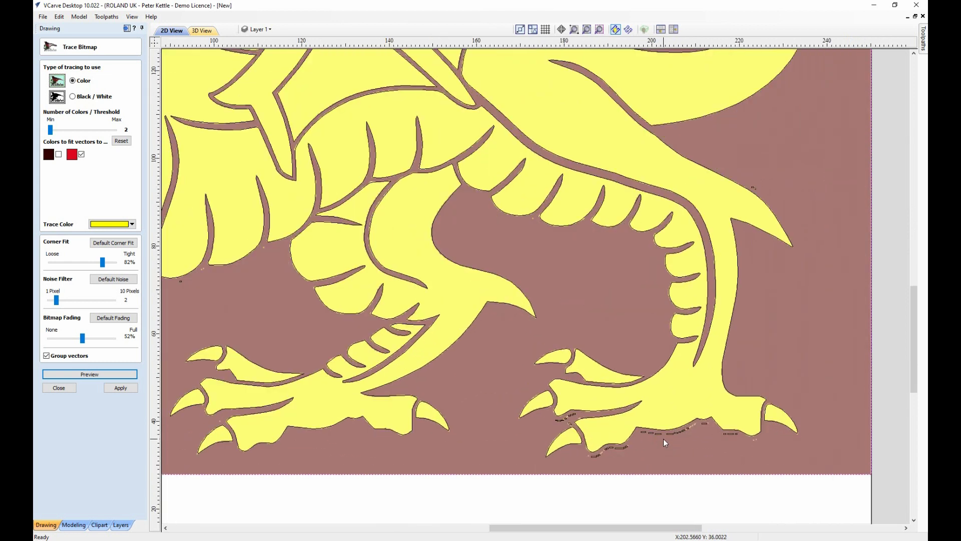
scroll(661, 438, "down", 4)
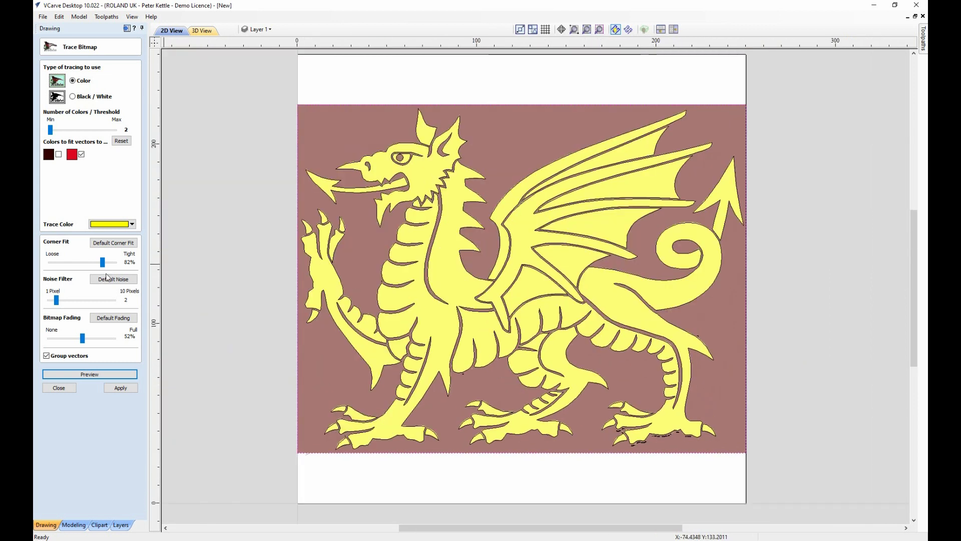
- Set the noise filter to 10 pixels, apply the trace and delete the original bitmap
left_click_drag(58, 300, 196, 325)
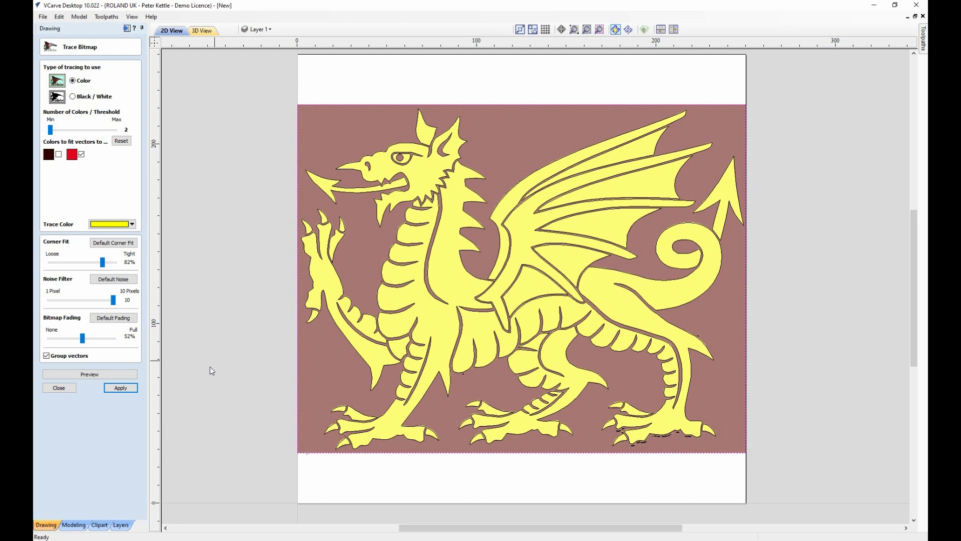
left_click(90, 376)
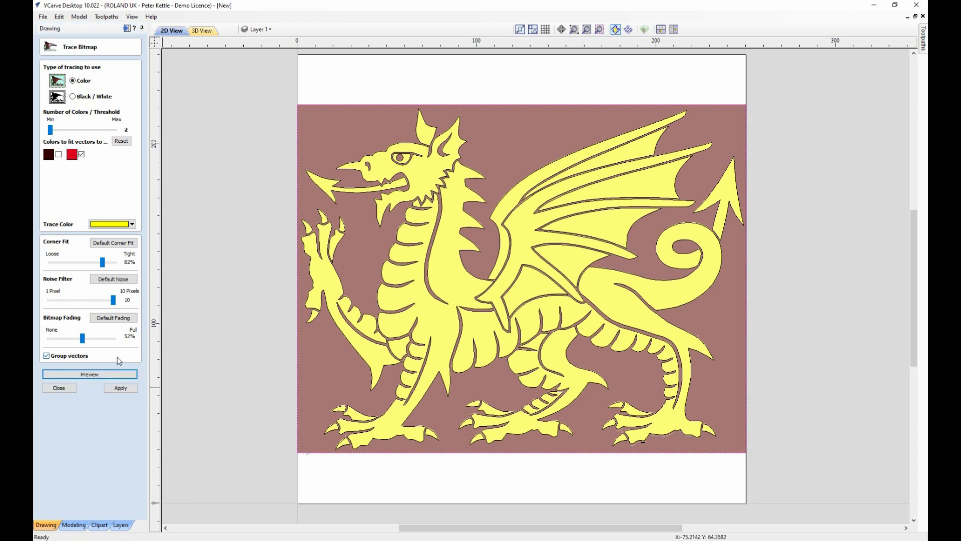
left_click(120, 389)
left_click(60, 387)
left_click(306, 390)
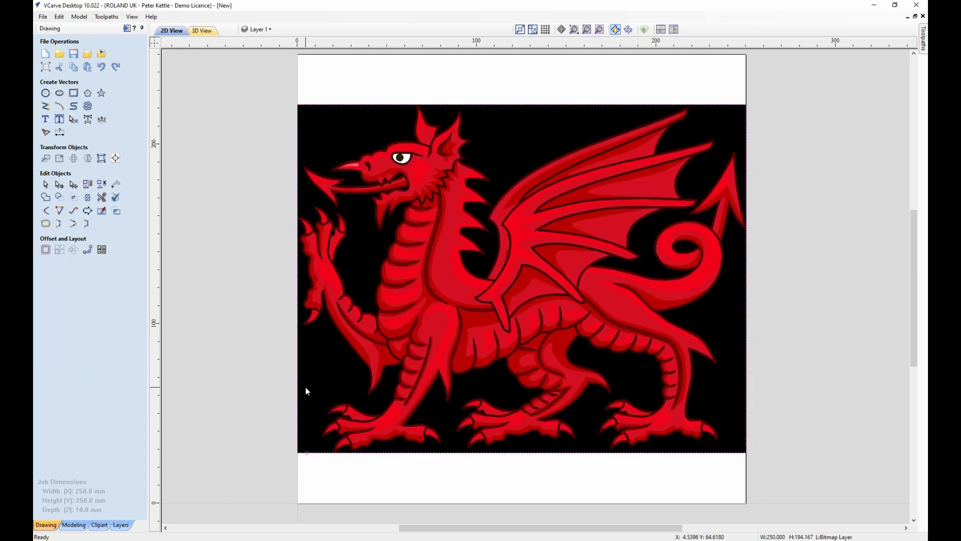
key("Delete")
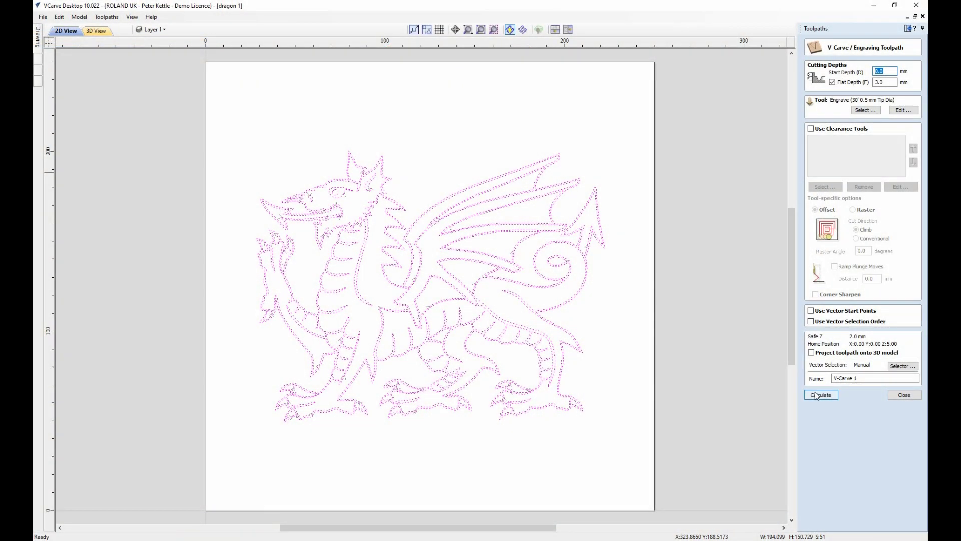
- Calculate the dragon V-carve toolpath and preview it on gold, tilting the 3D view
left_click(816, 395)
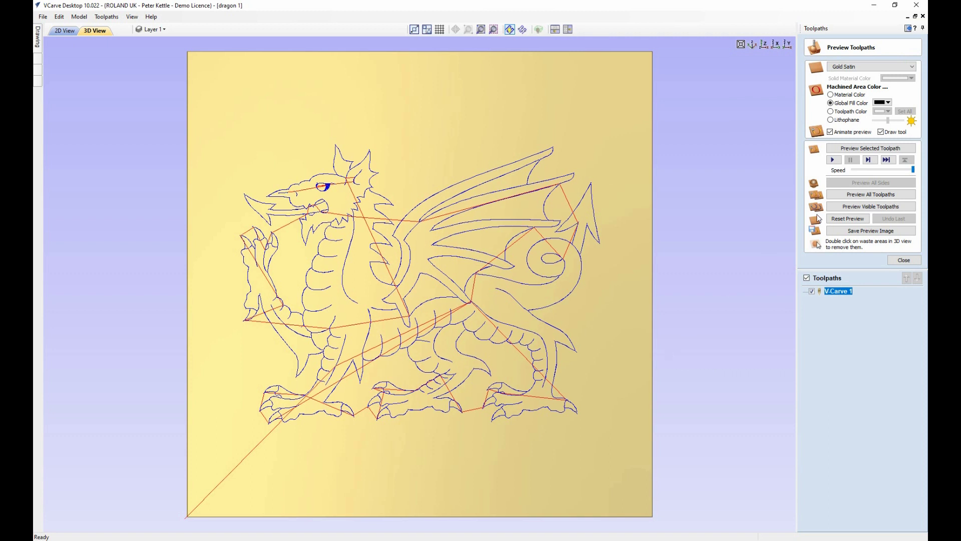
left_click(850, 195)
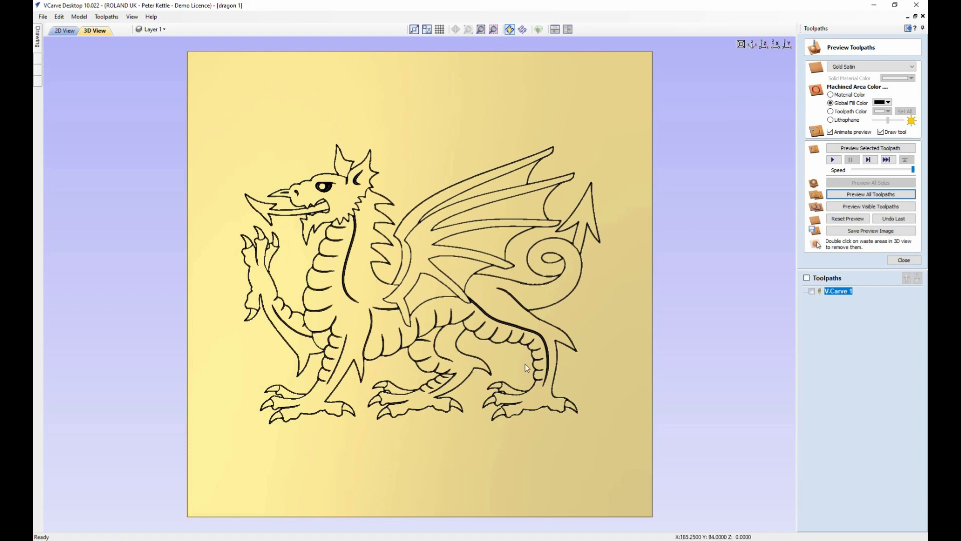
left_click_drag(388, 360, 346, 348)
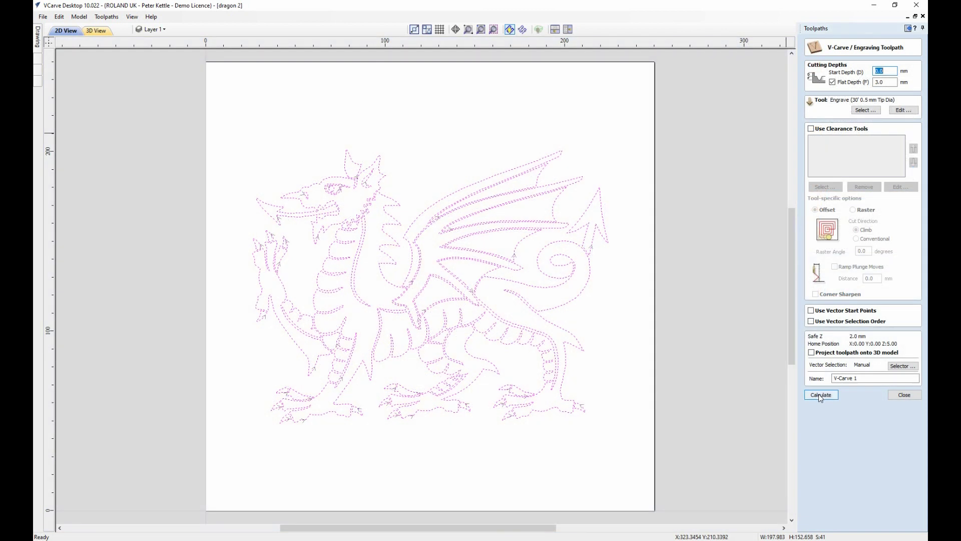
- Recalculate and preview the dragon V-carve, switching the preview material to Oak Medium
left_click(820, 396)
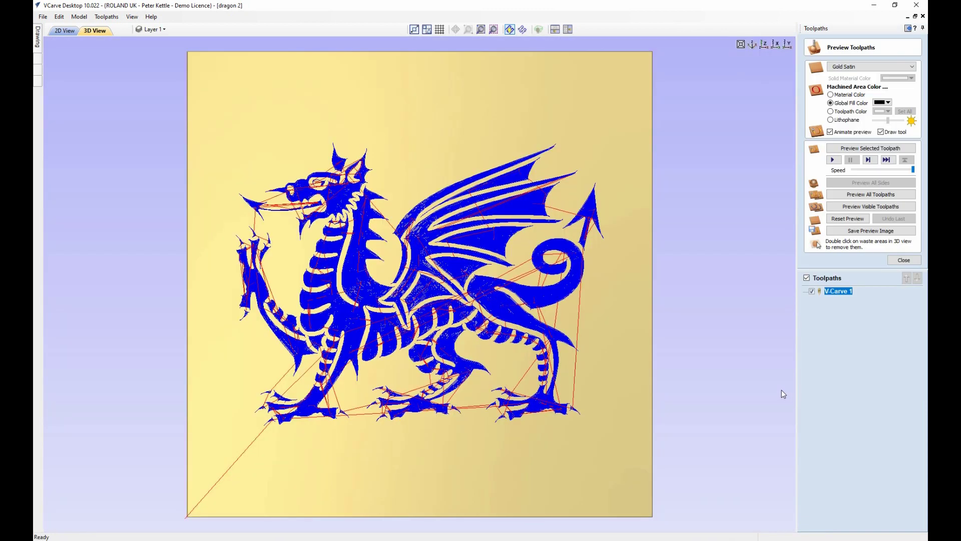
left_click(851, 196)
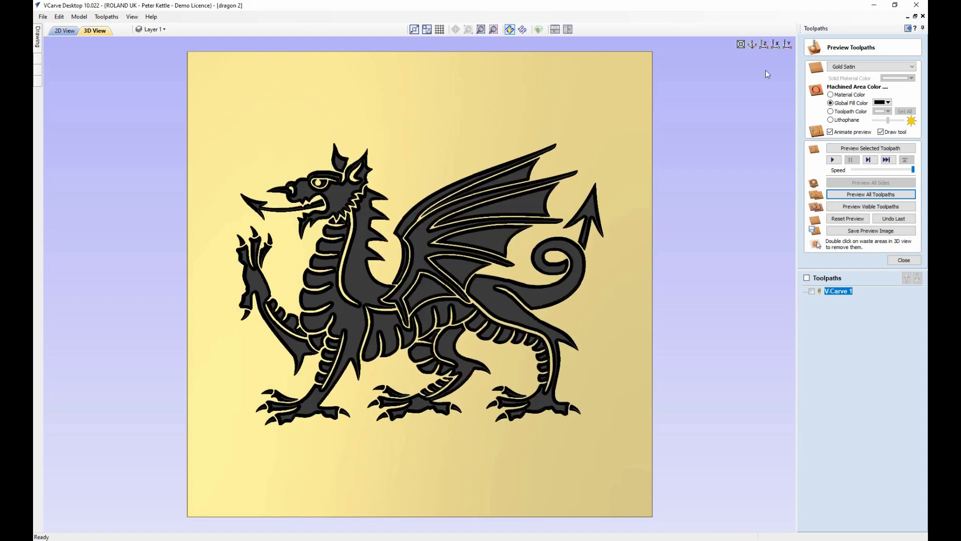
left_click(844, 69)
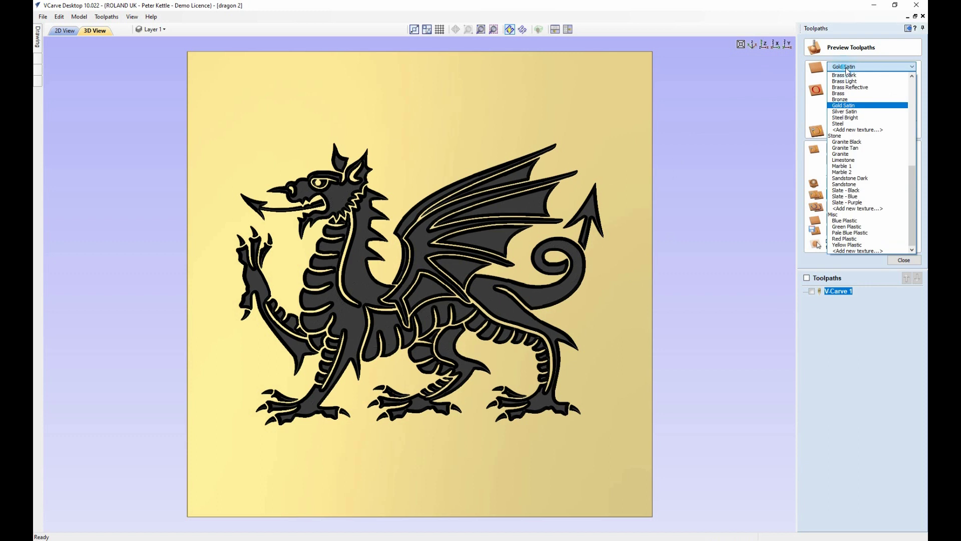
left_click(910, 159)
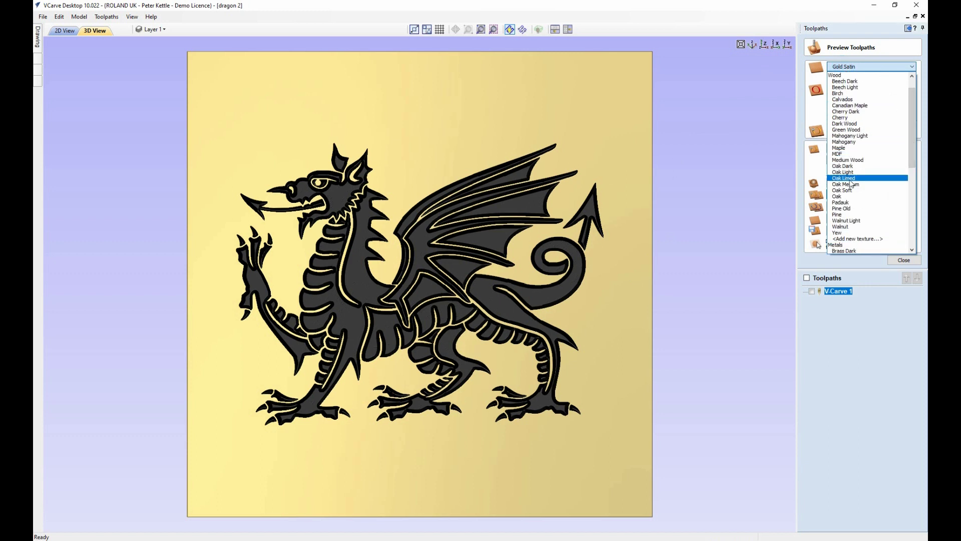
left_click(851, 185)
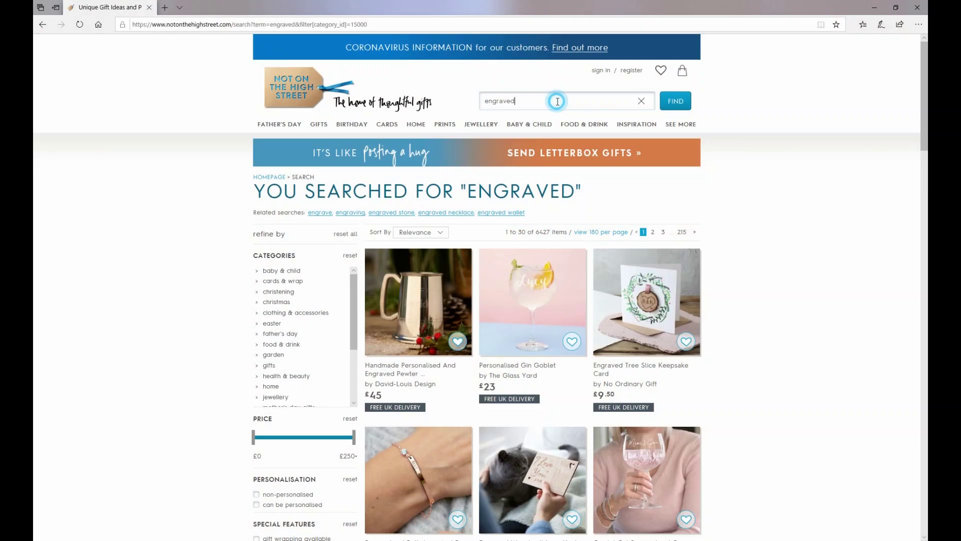
- Search for 'engraved plaques' and scroll through the 69 results
type("plaques")
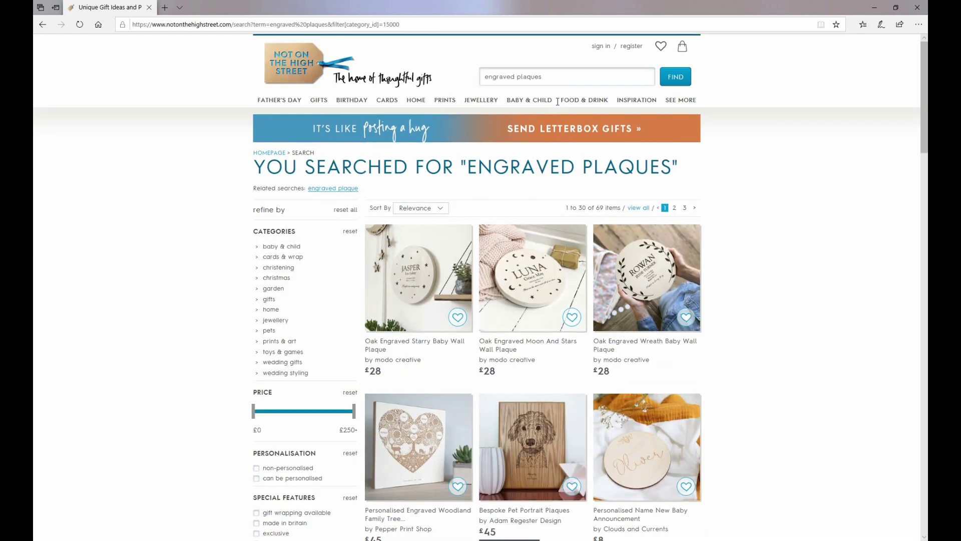
scroll(557, 102, "down", 8)
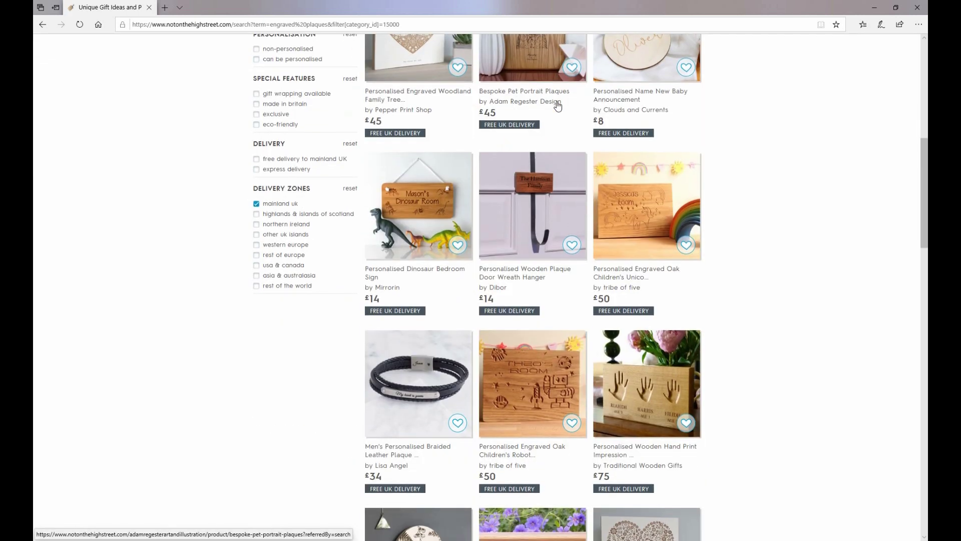
scroll(557, 102, "down", 10)
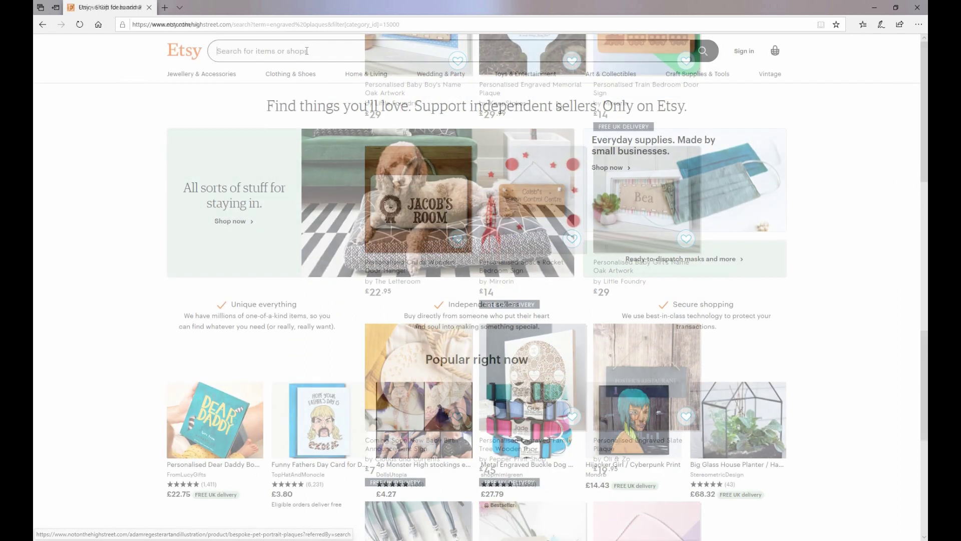
- Search Etsy for 'engraved' and scroll through the listings
left_click(306, 50)
type("en")
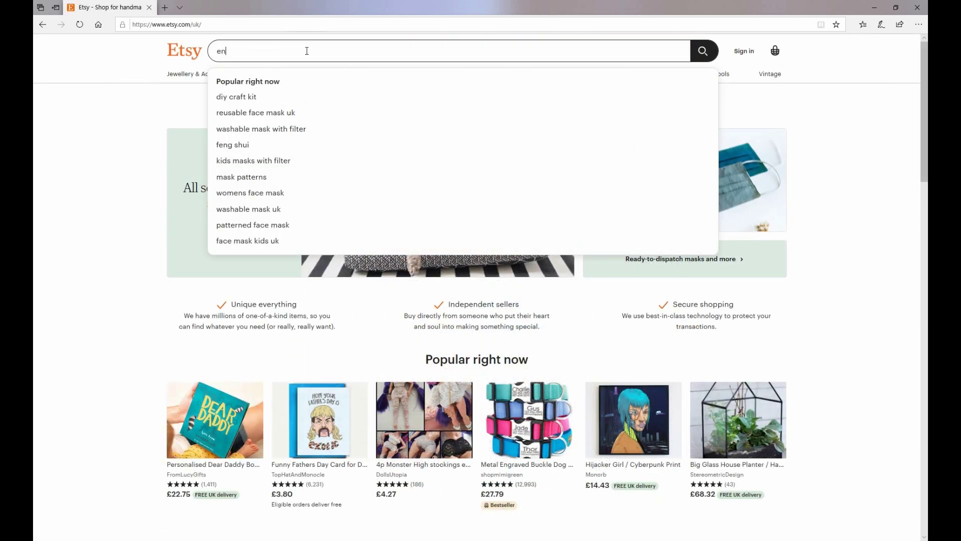
type("graved")
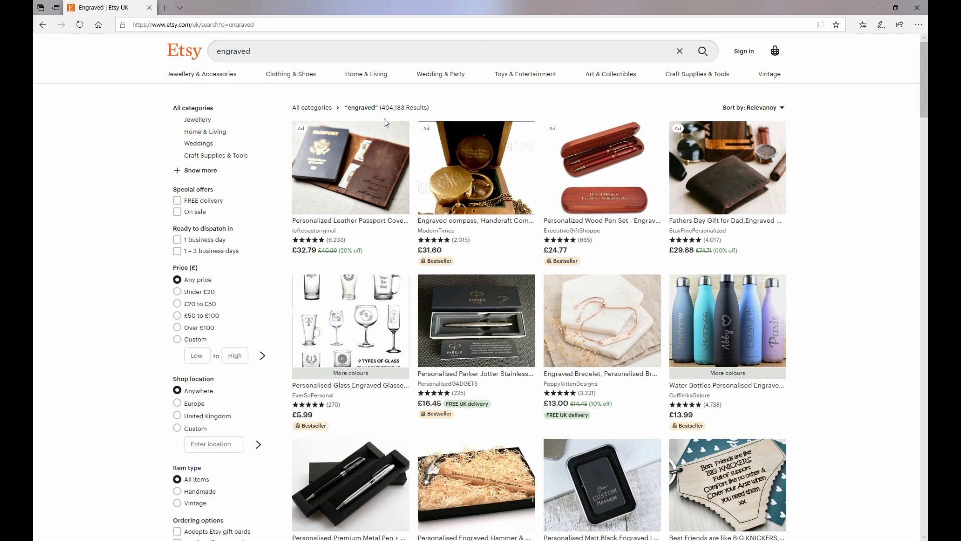
scroll(386, 123, "down", 15)
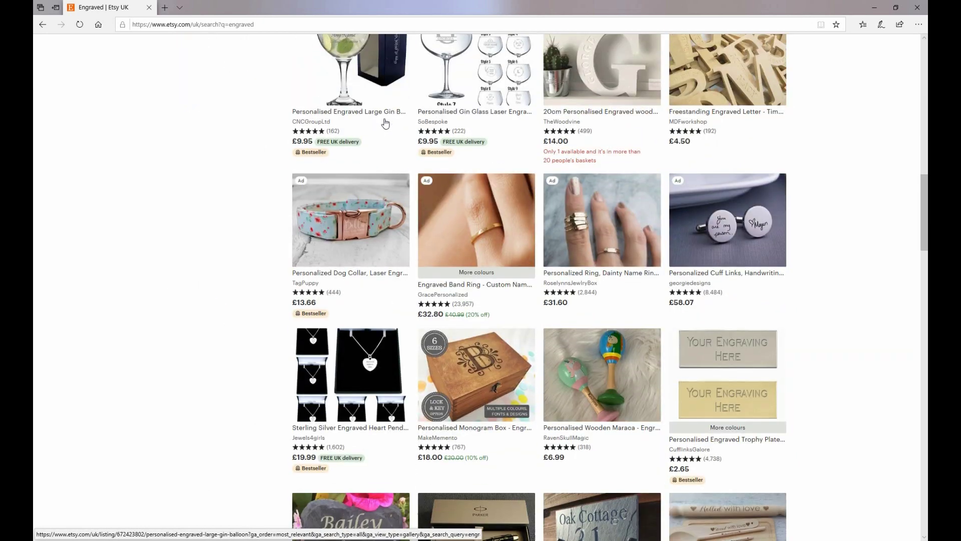
scroll(386, 122, "down", 10)
scroll(386, 122, "up", 20)
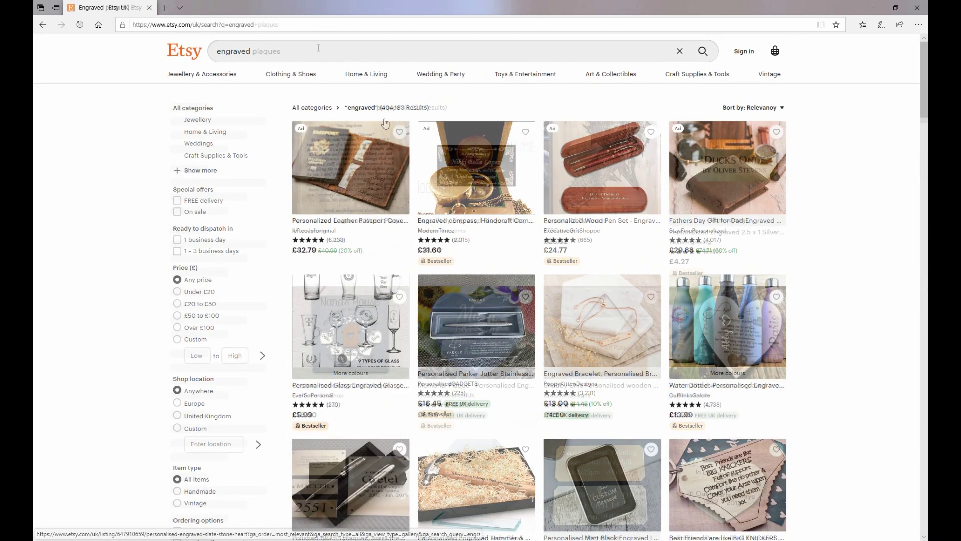
scroll(318, 50, "down", 10)
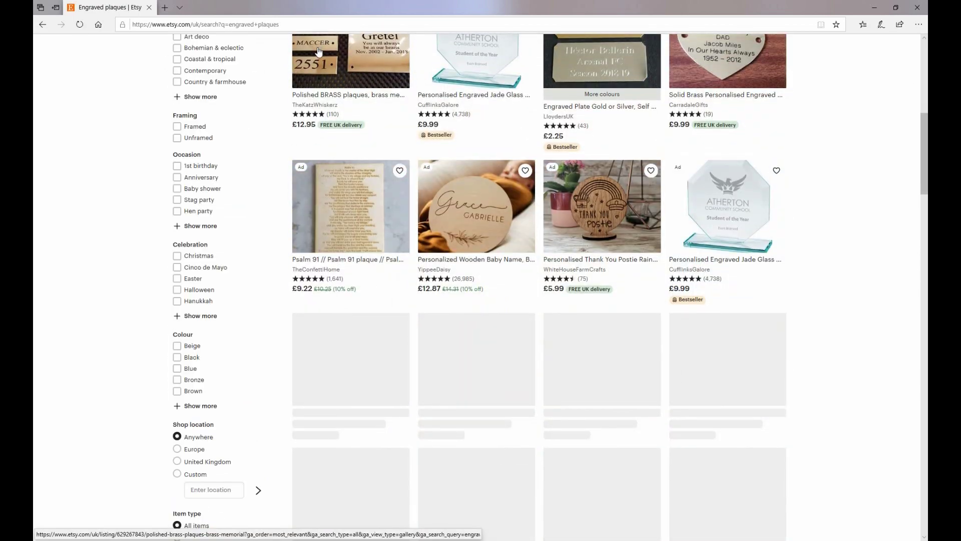